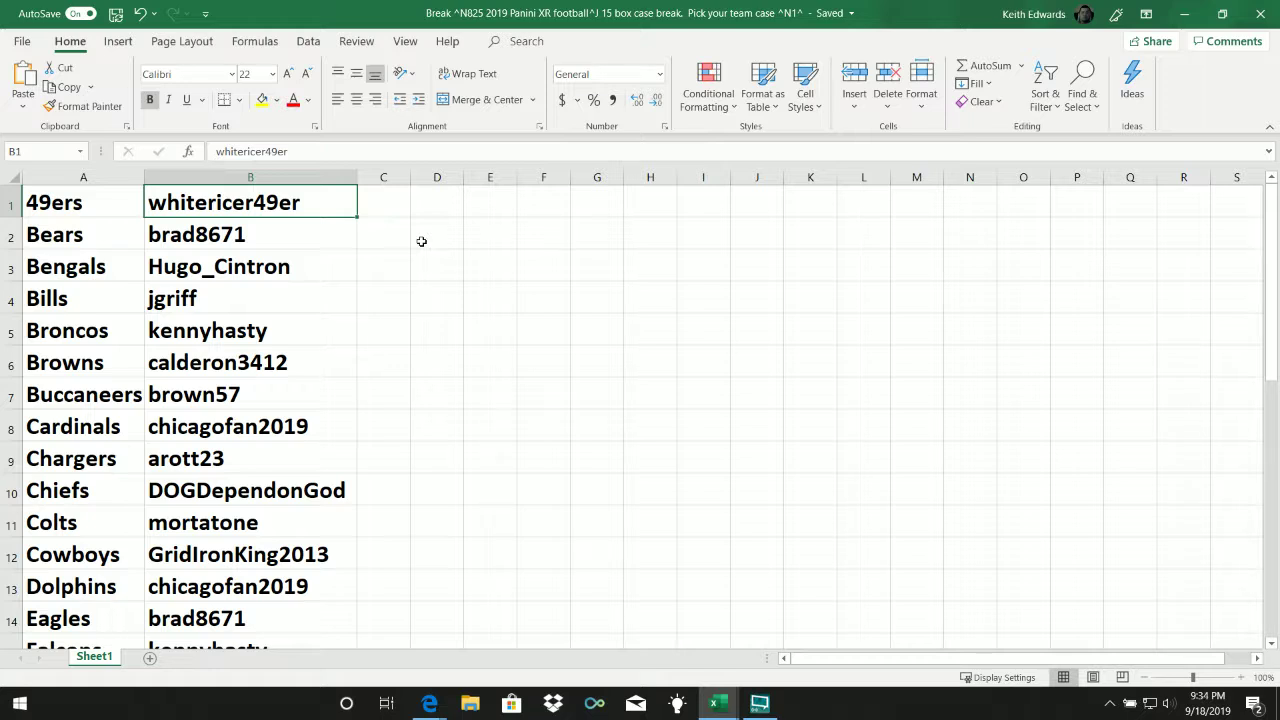
Go through the participant assigned to each team in column B, row by row from 49ers to Vikings
key(Down)
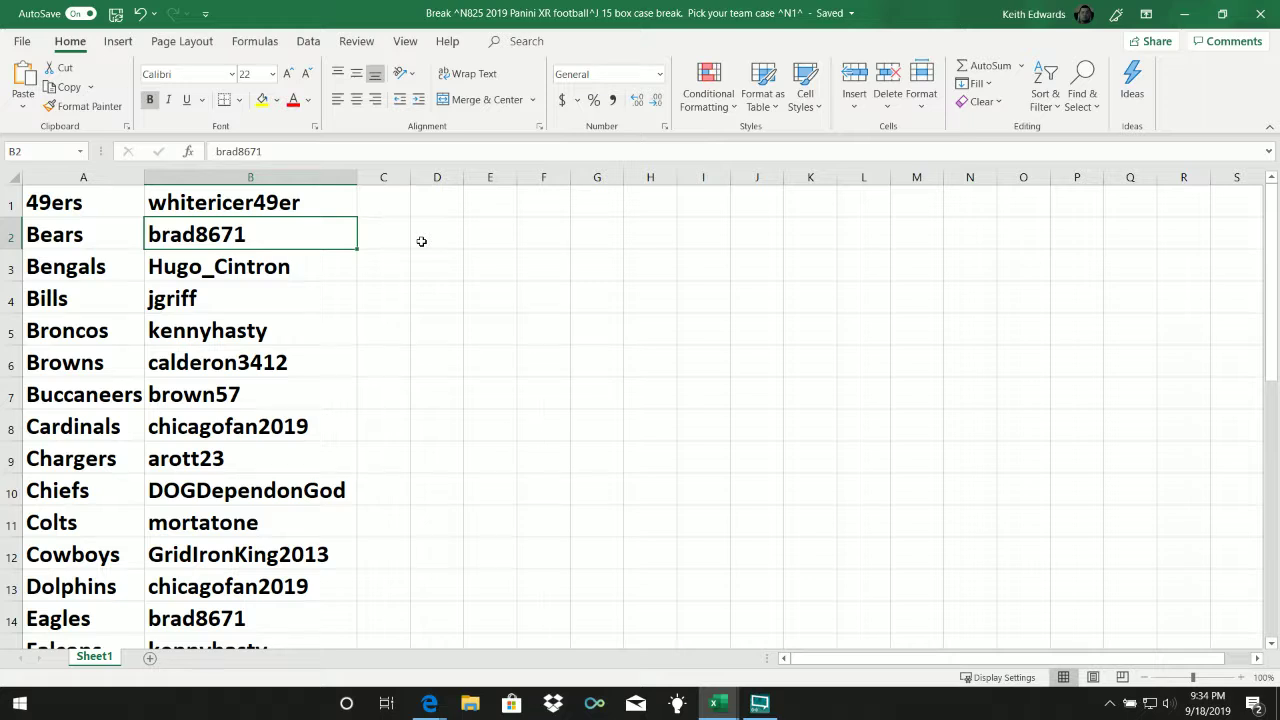
key(Down)
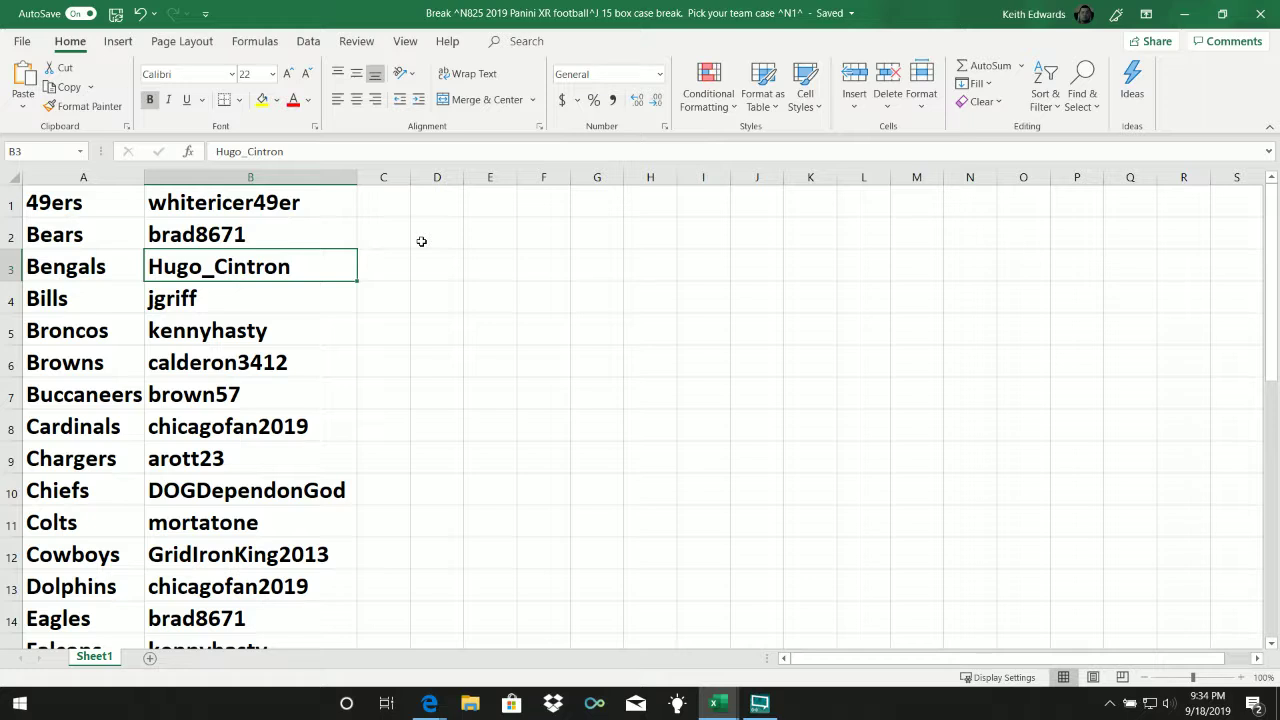
key(Down)
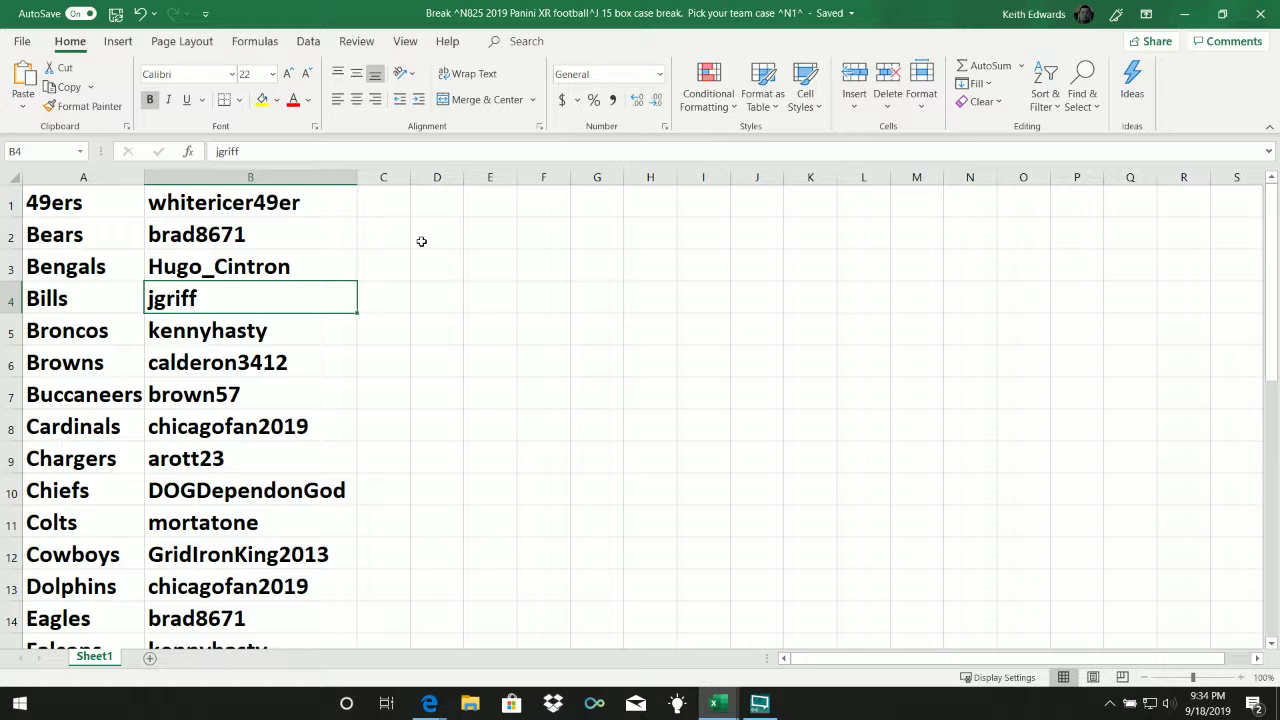
key(Down)
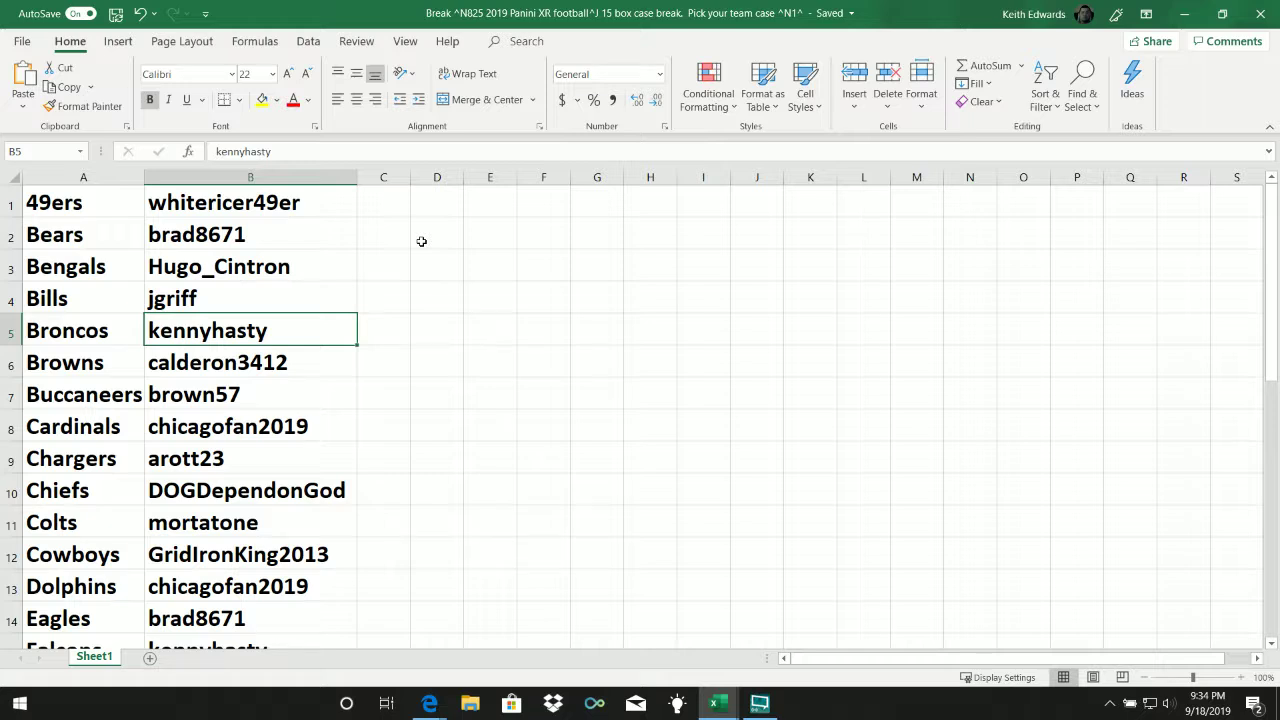
key(Down)
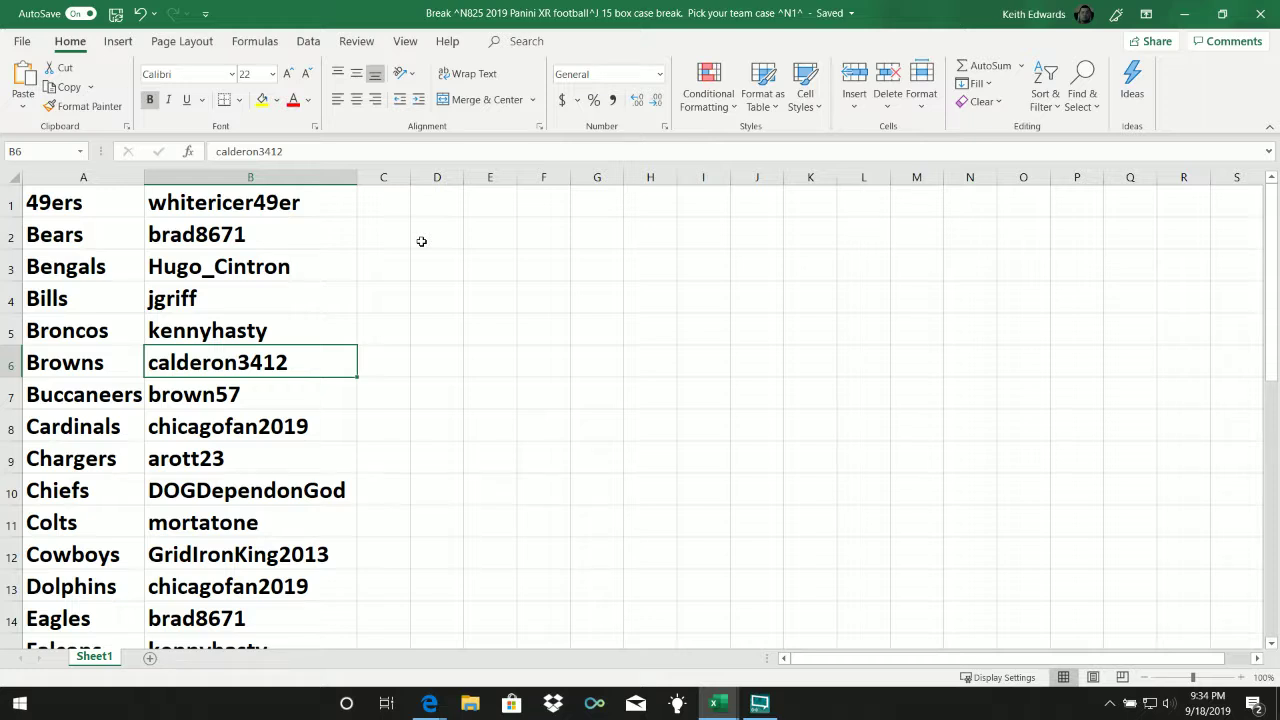
key(Down)
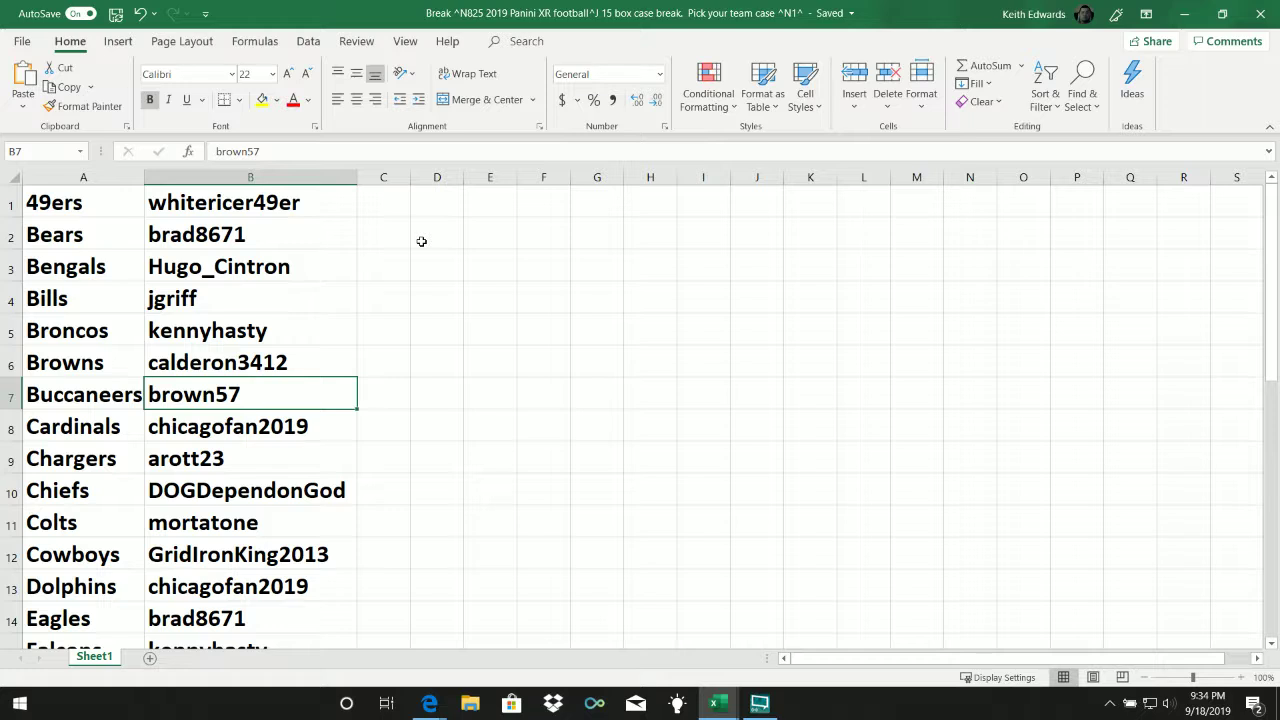
key(Down)
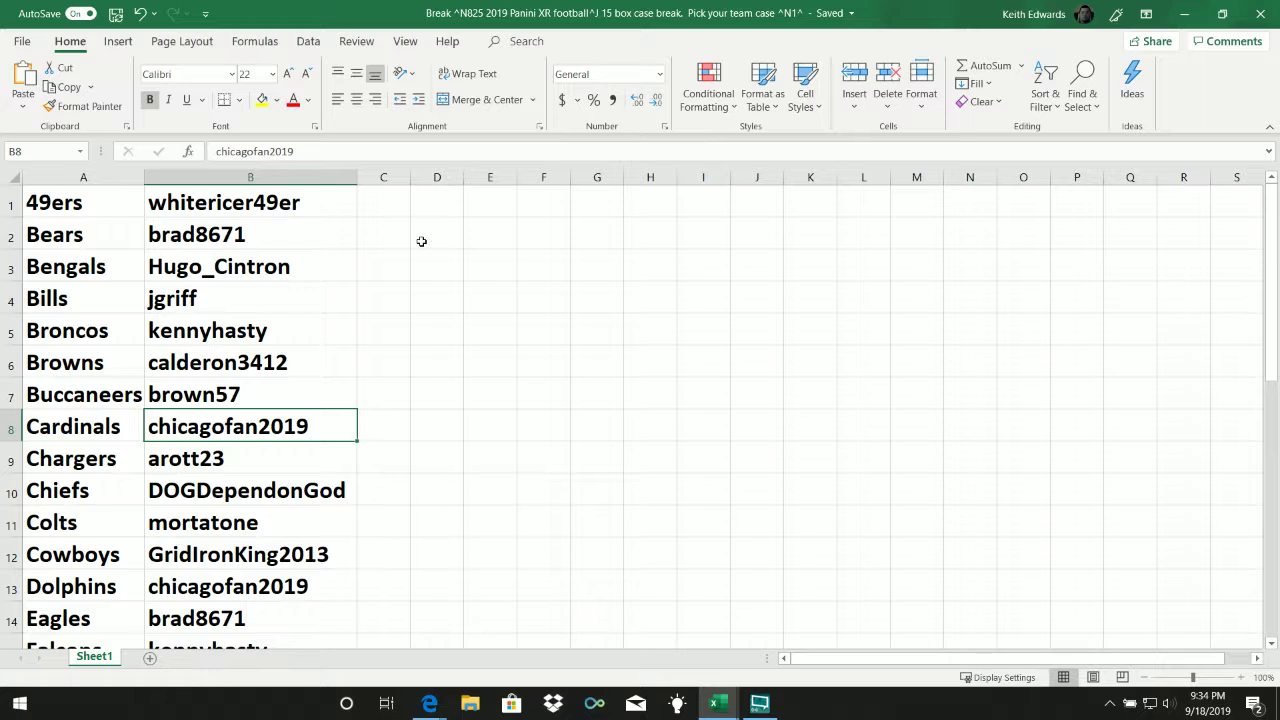
key(Down)
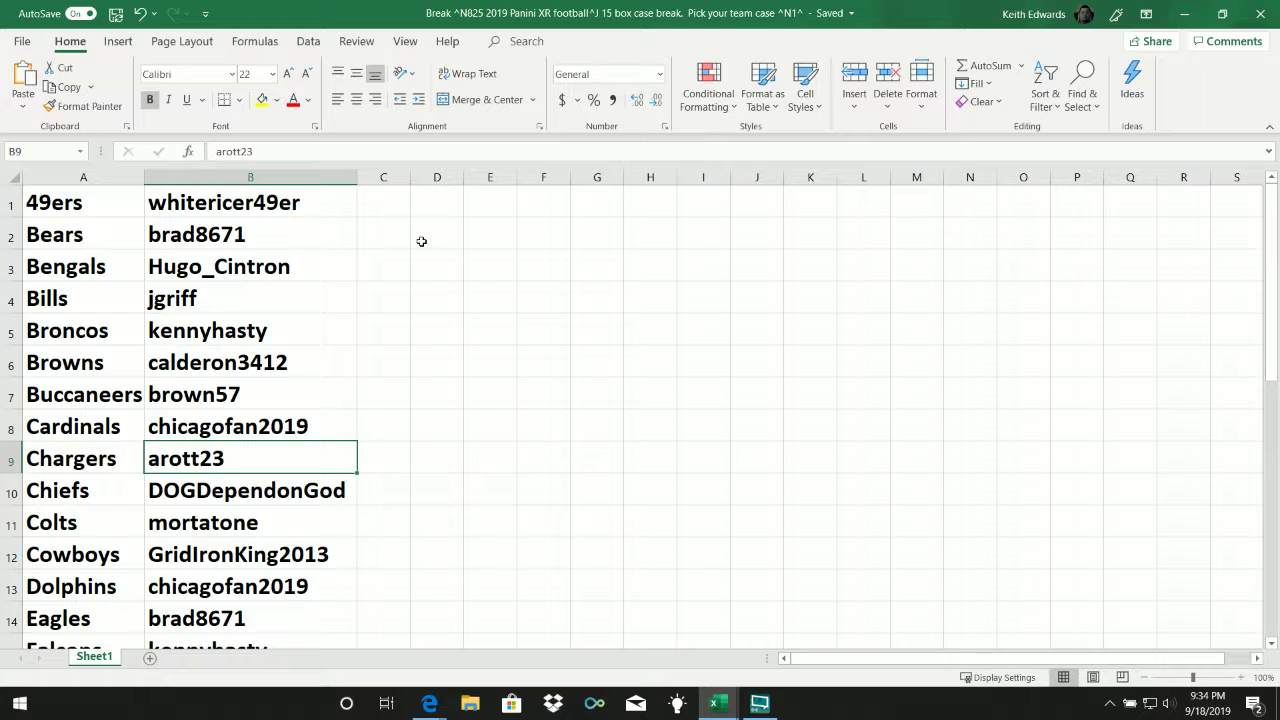
key(Down)
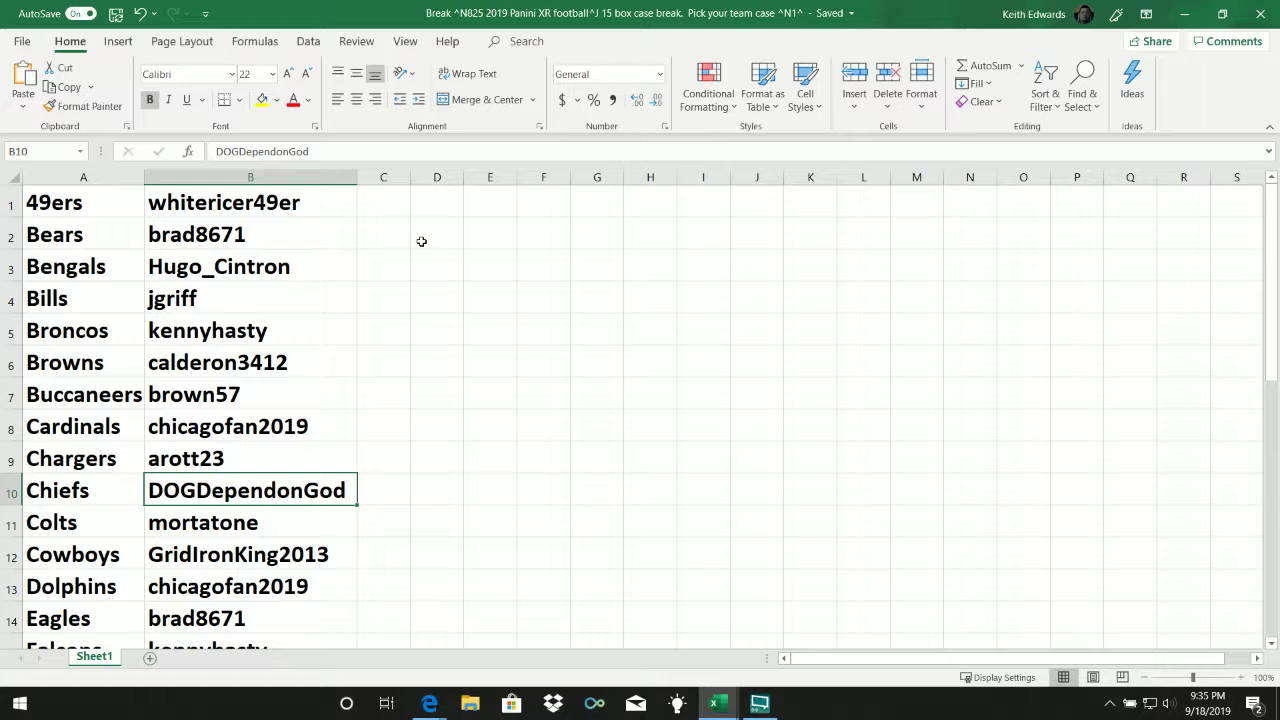
key(Down)
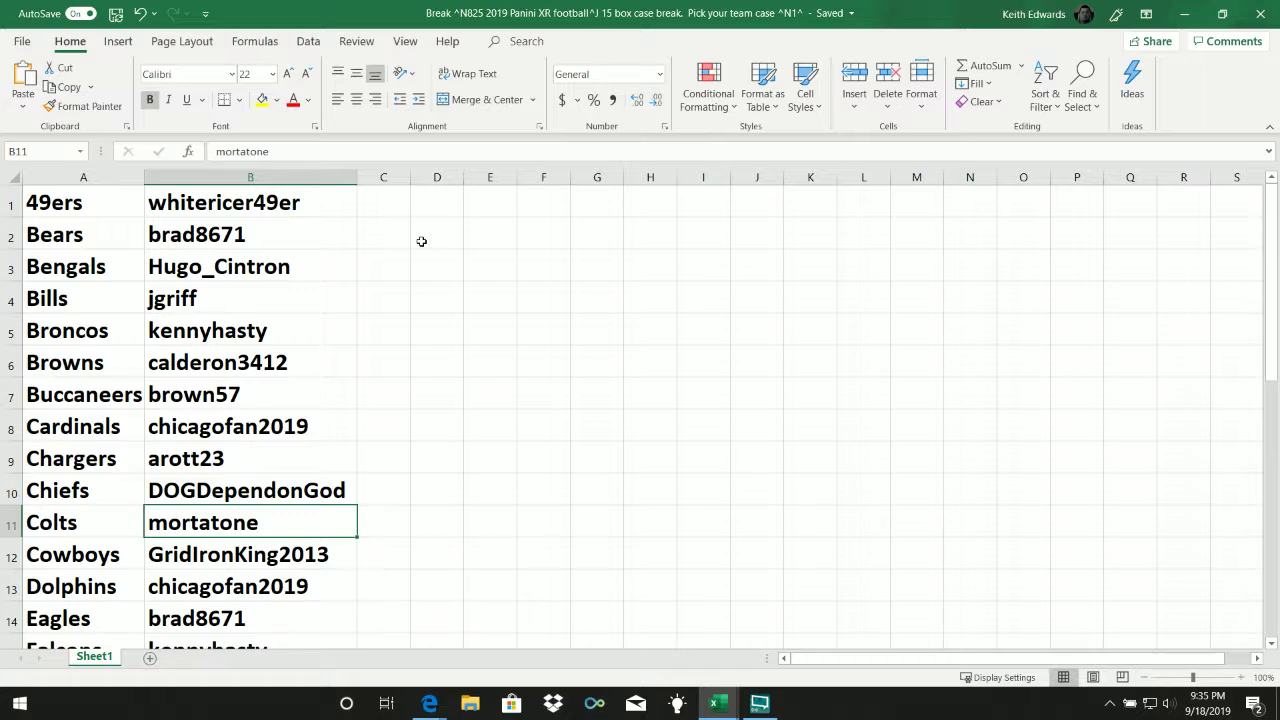
key(Down)
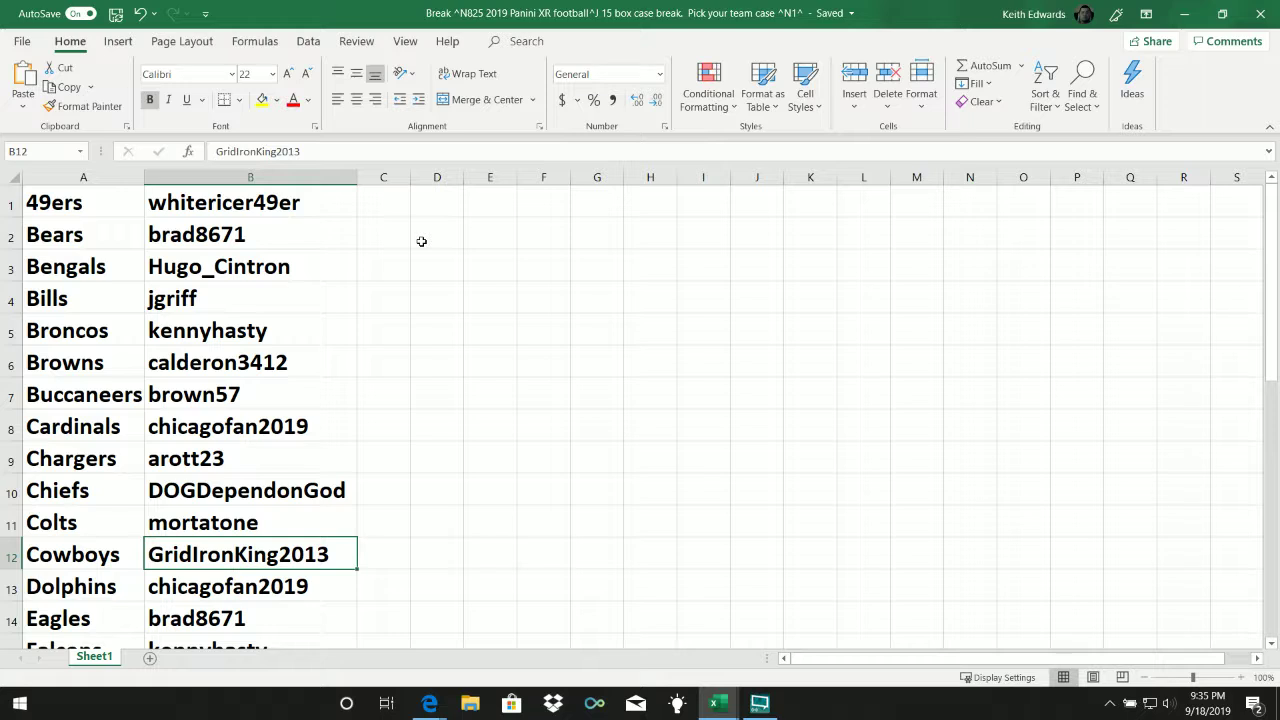
key(Down)
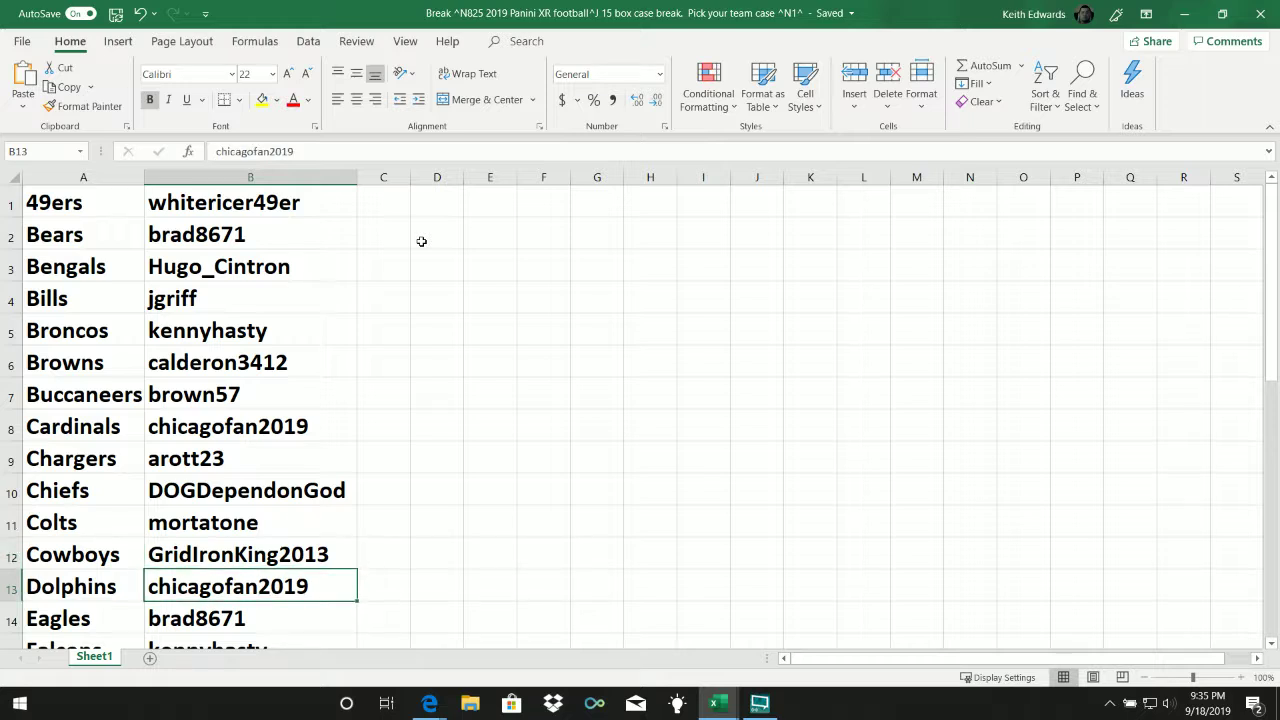
key(Down)
key(Down)
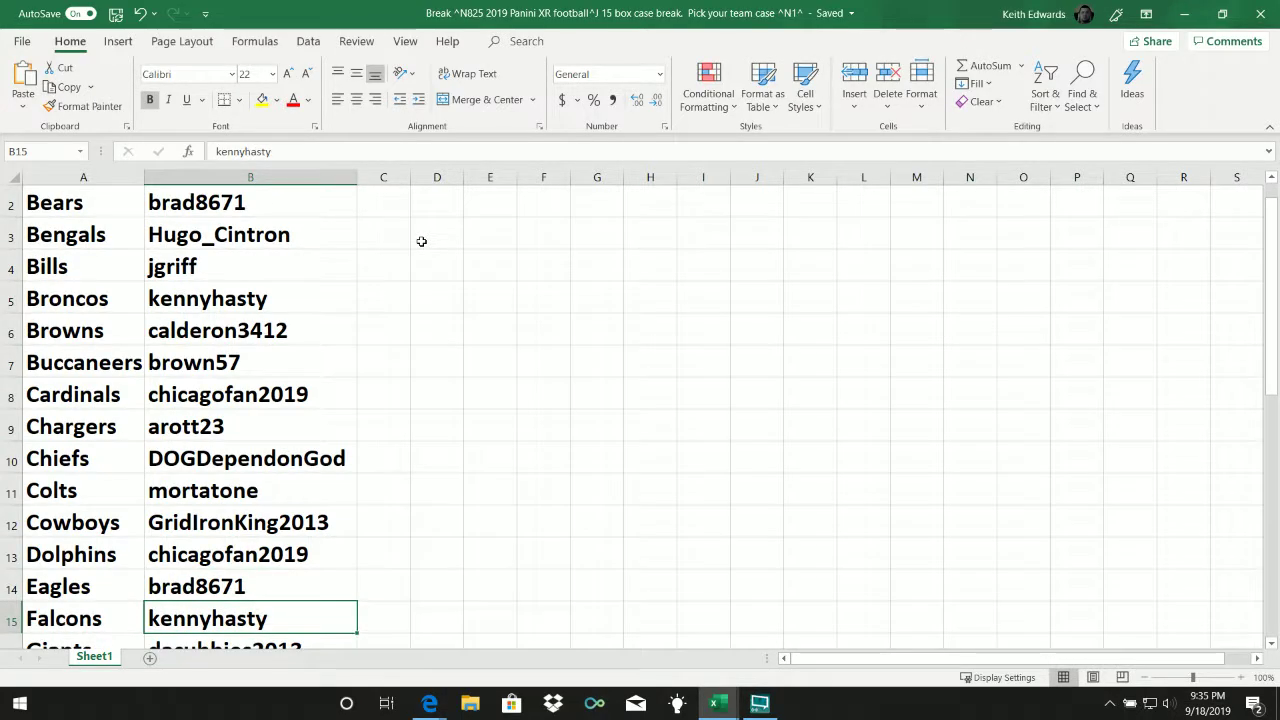
key(Down)
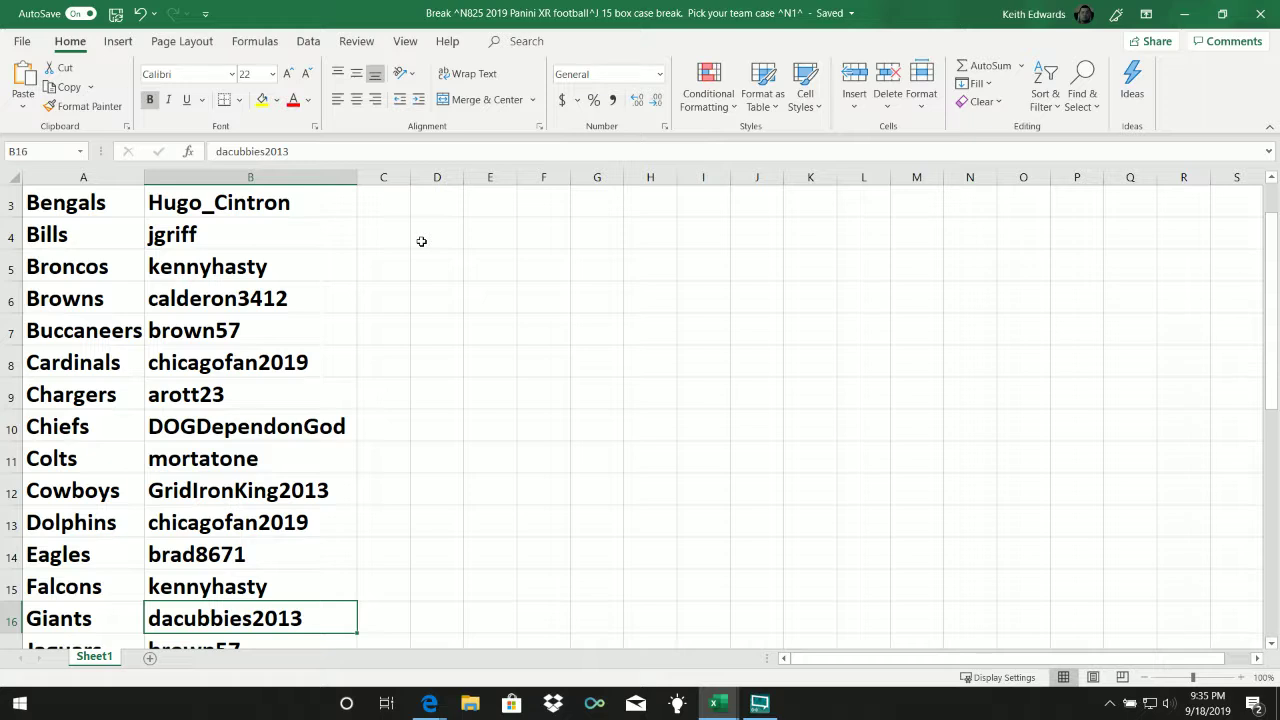
key(Down)
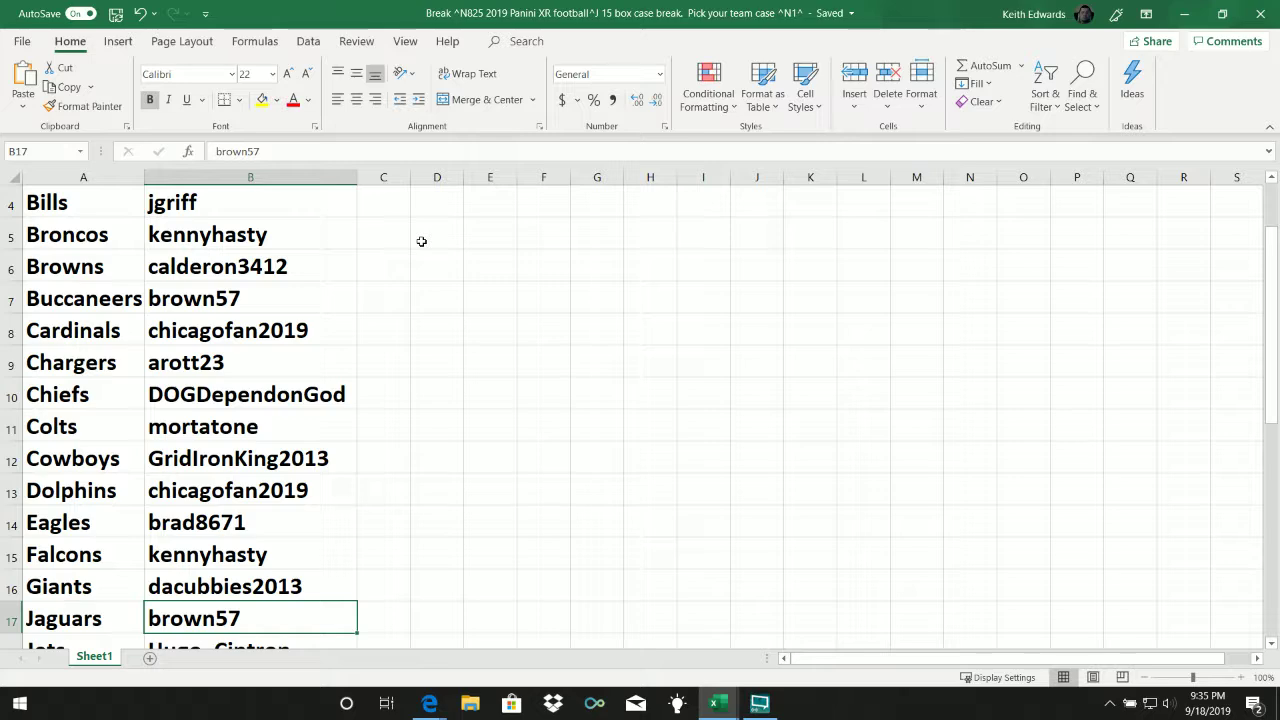
key(Down)
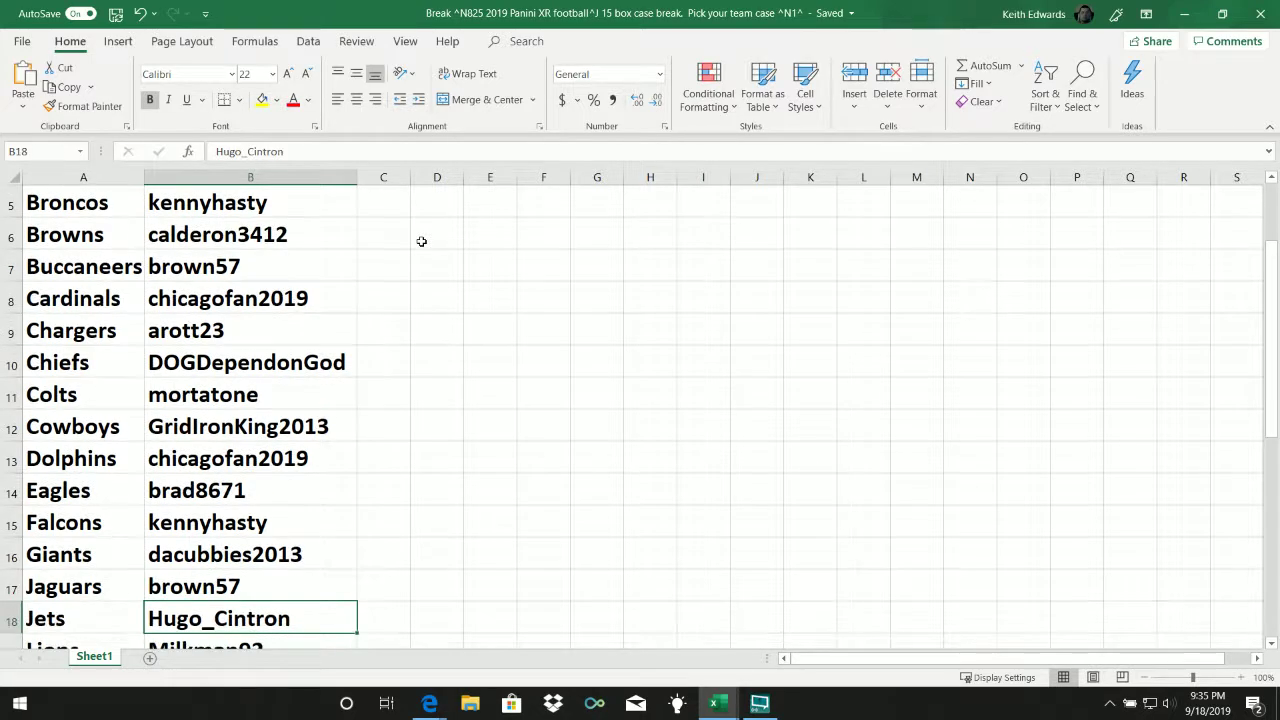
key(Down)
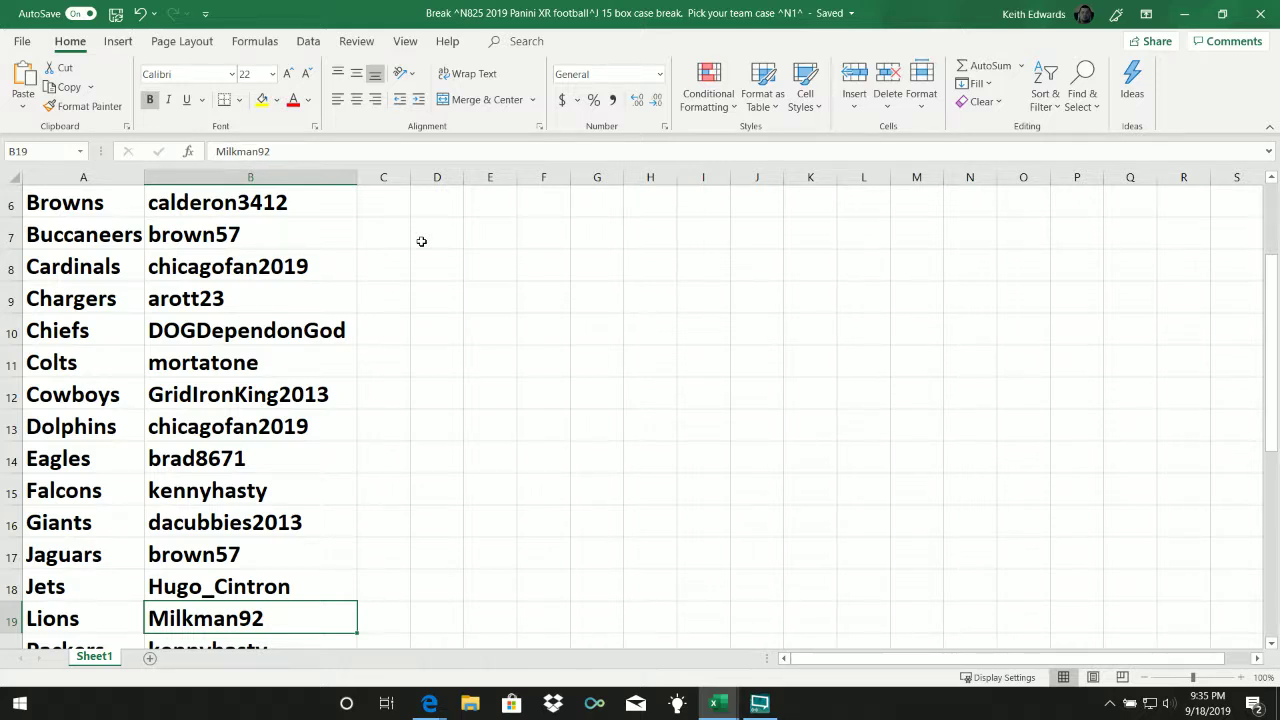
key(Down)
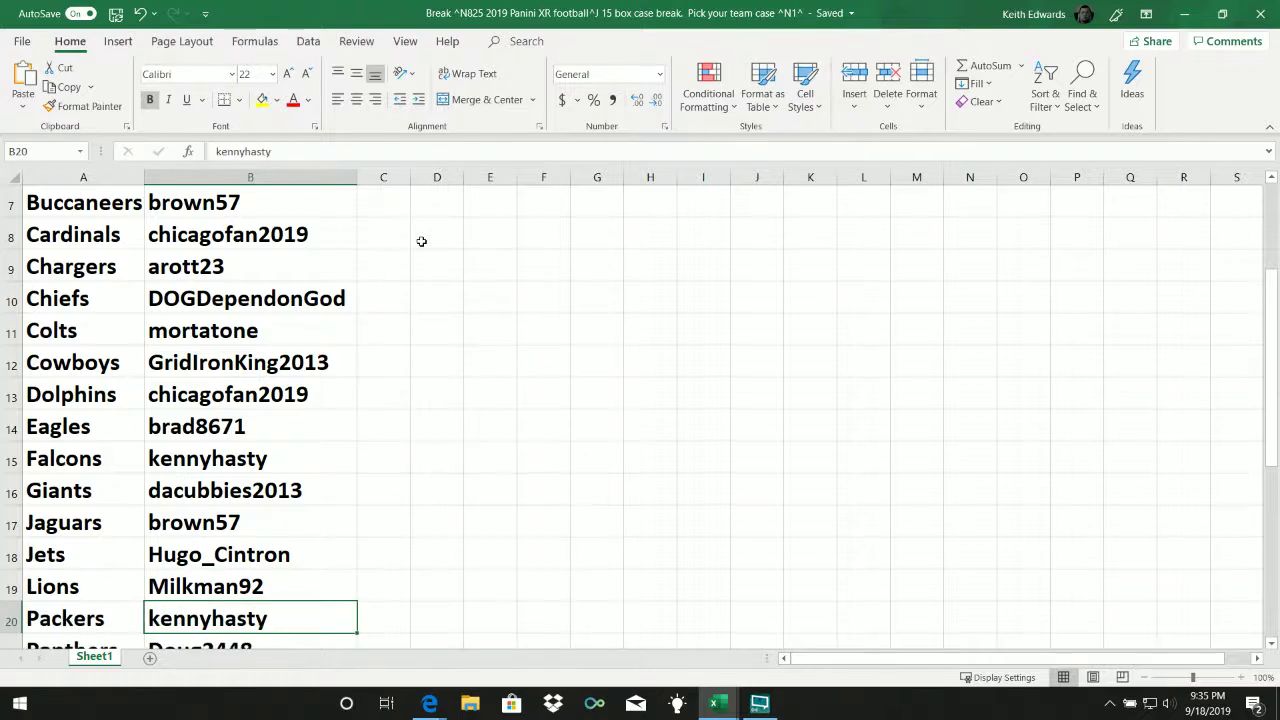
key(Down)
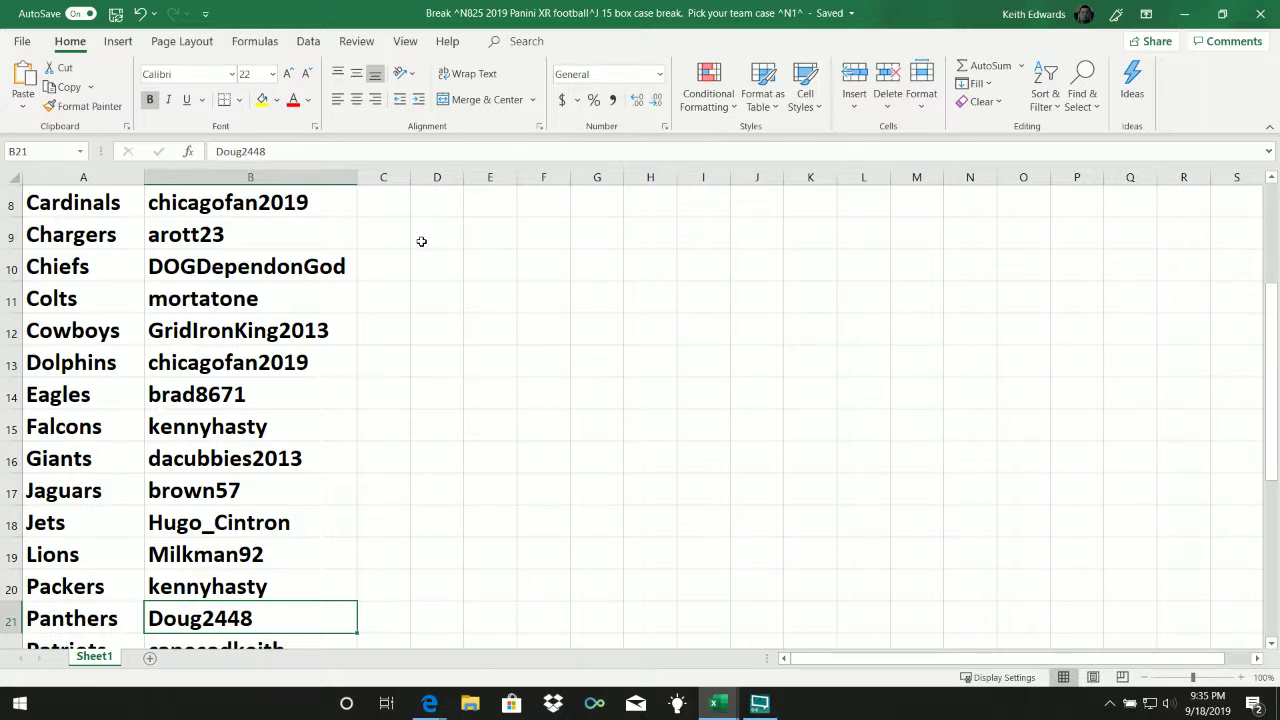
key(Down)
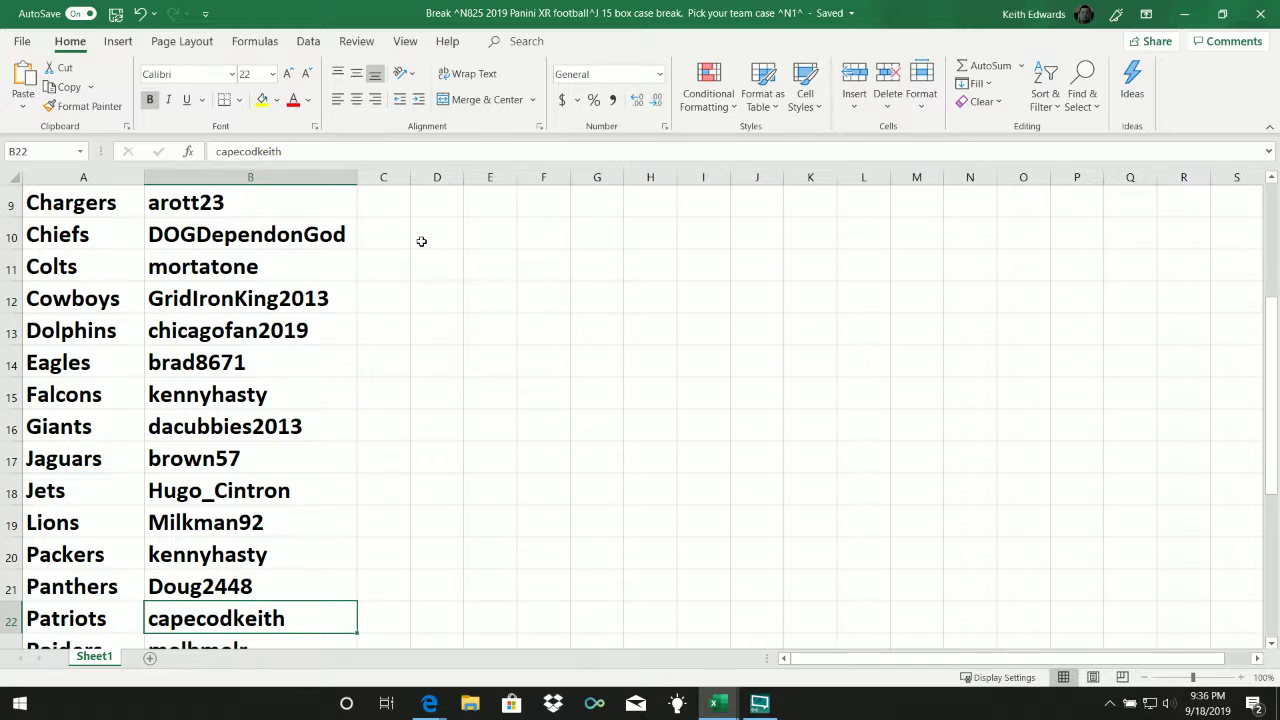
key(Down)
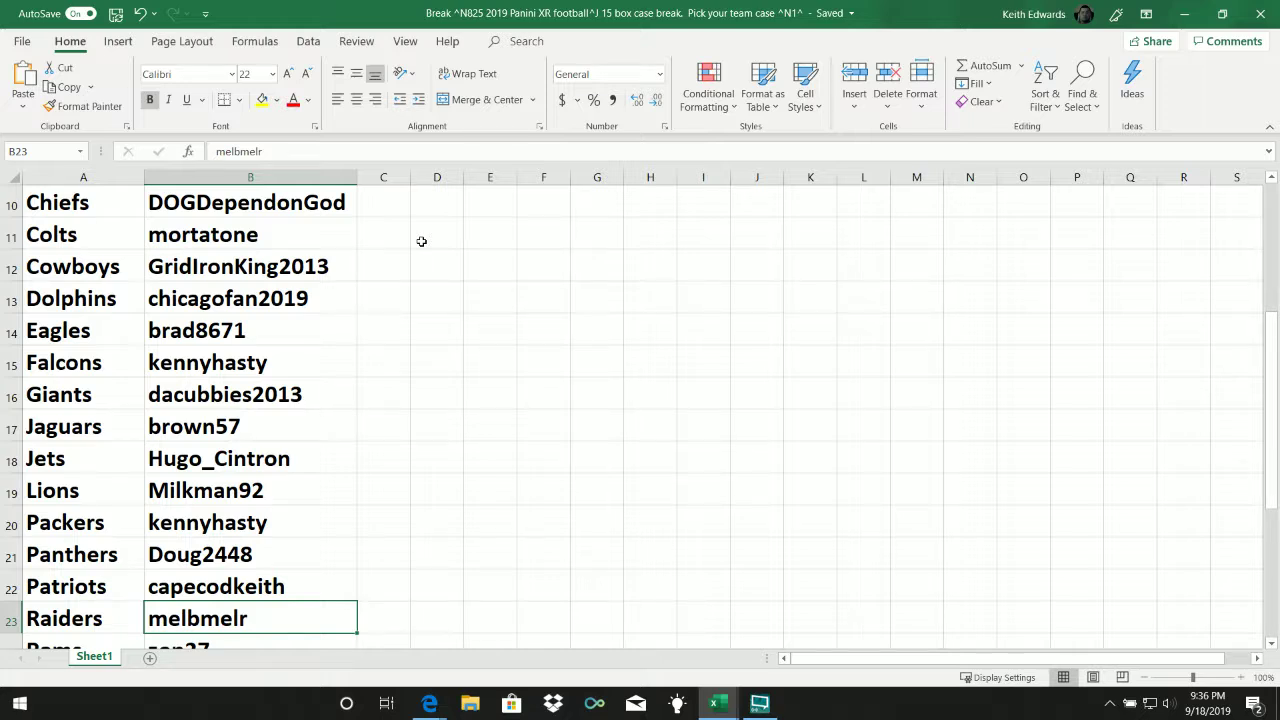
key(Down)
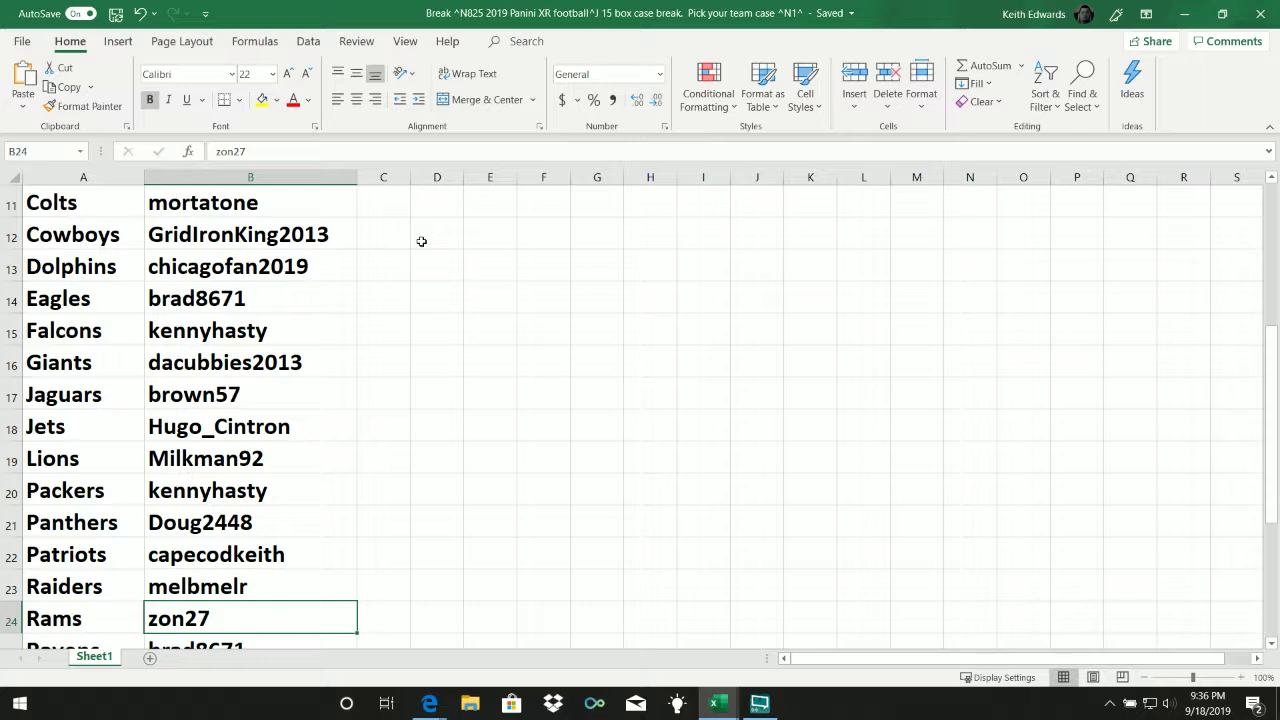
key(Down)
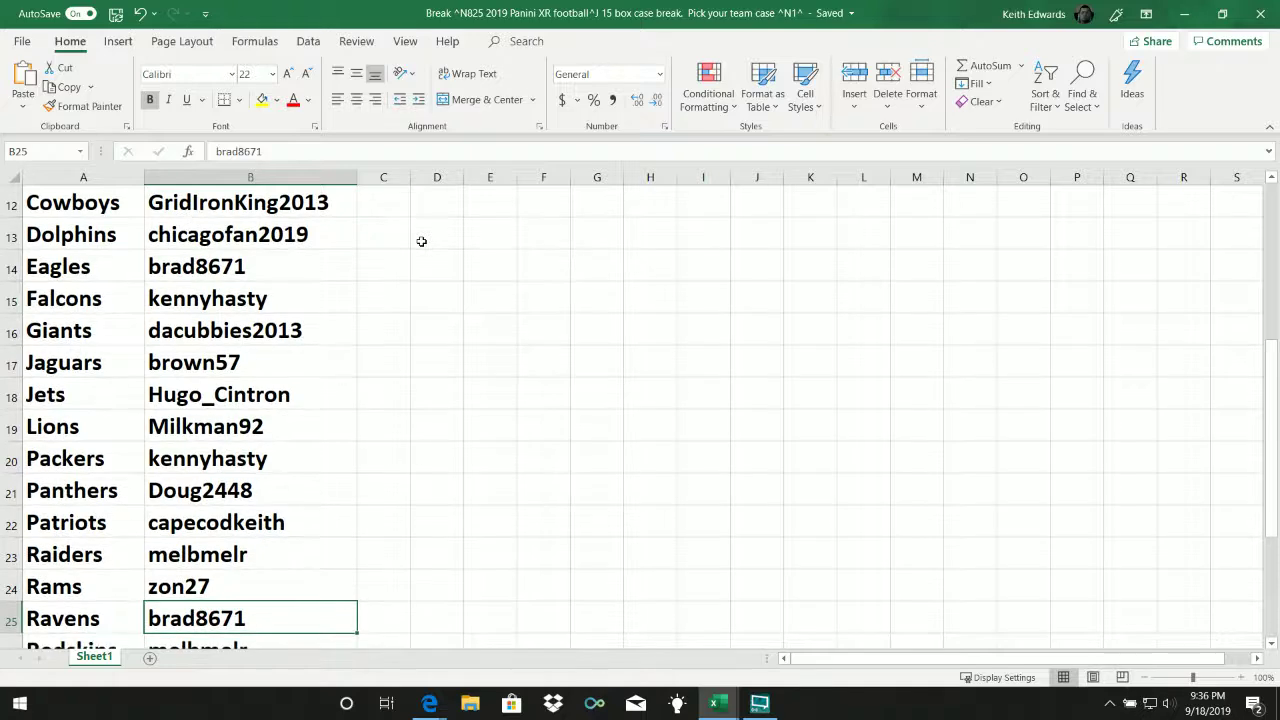
key(Down)
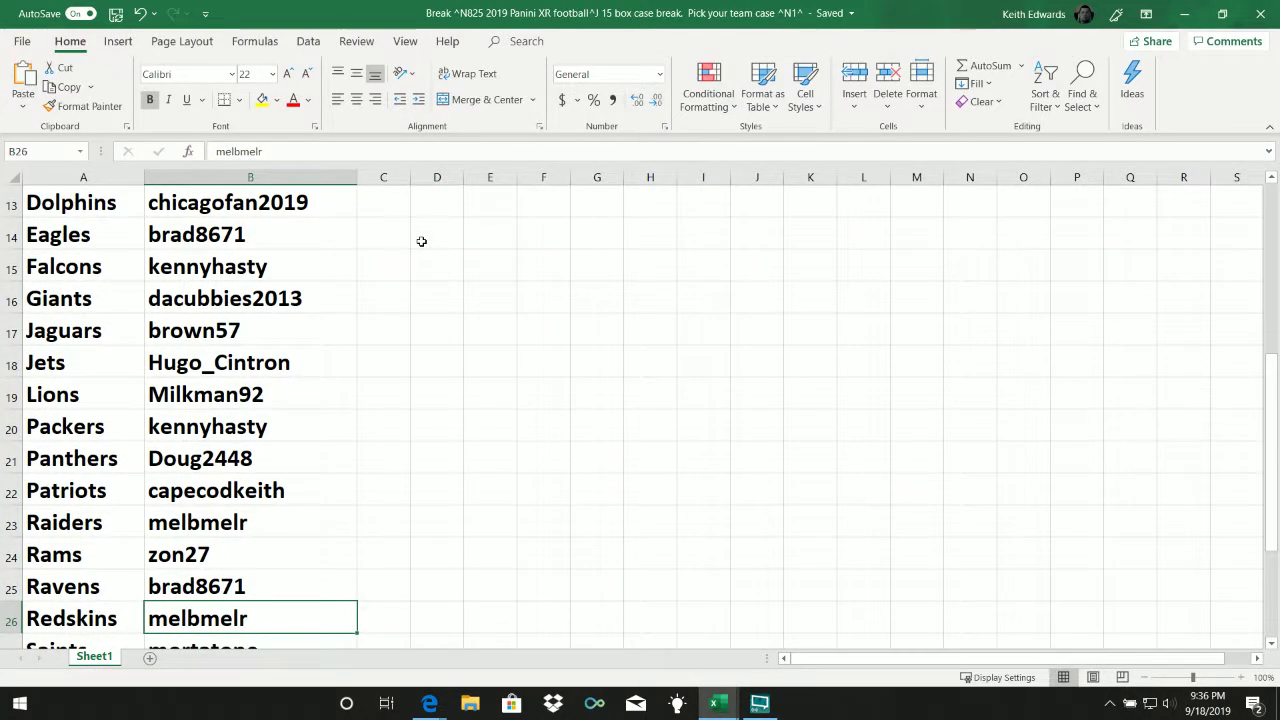
key(Down)
key(Down)
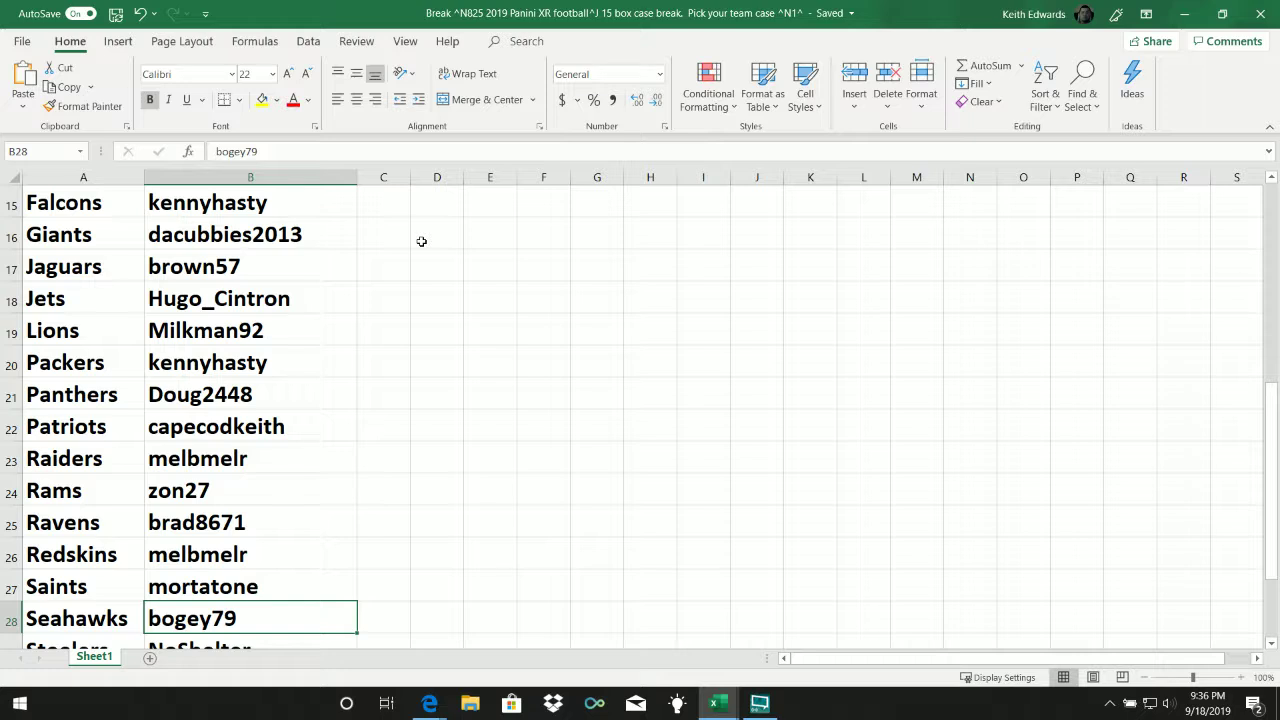
key(Down)
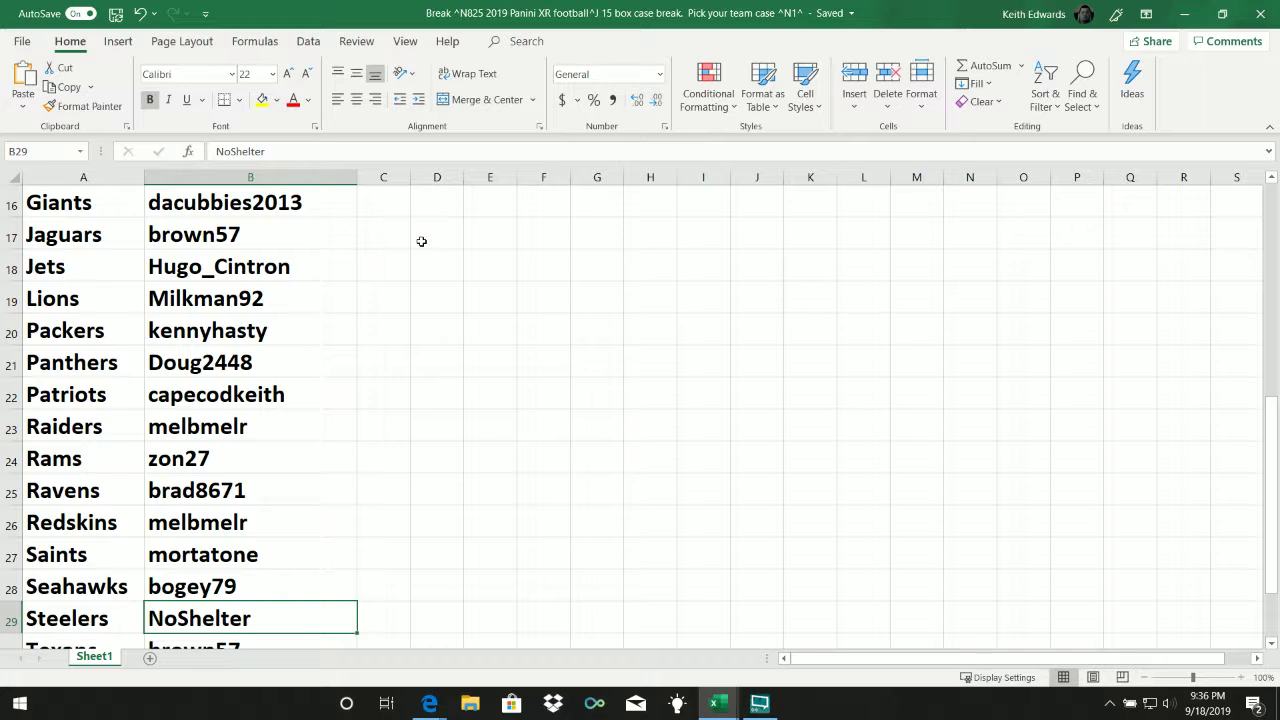
key(Down)
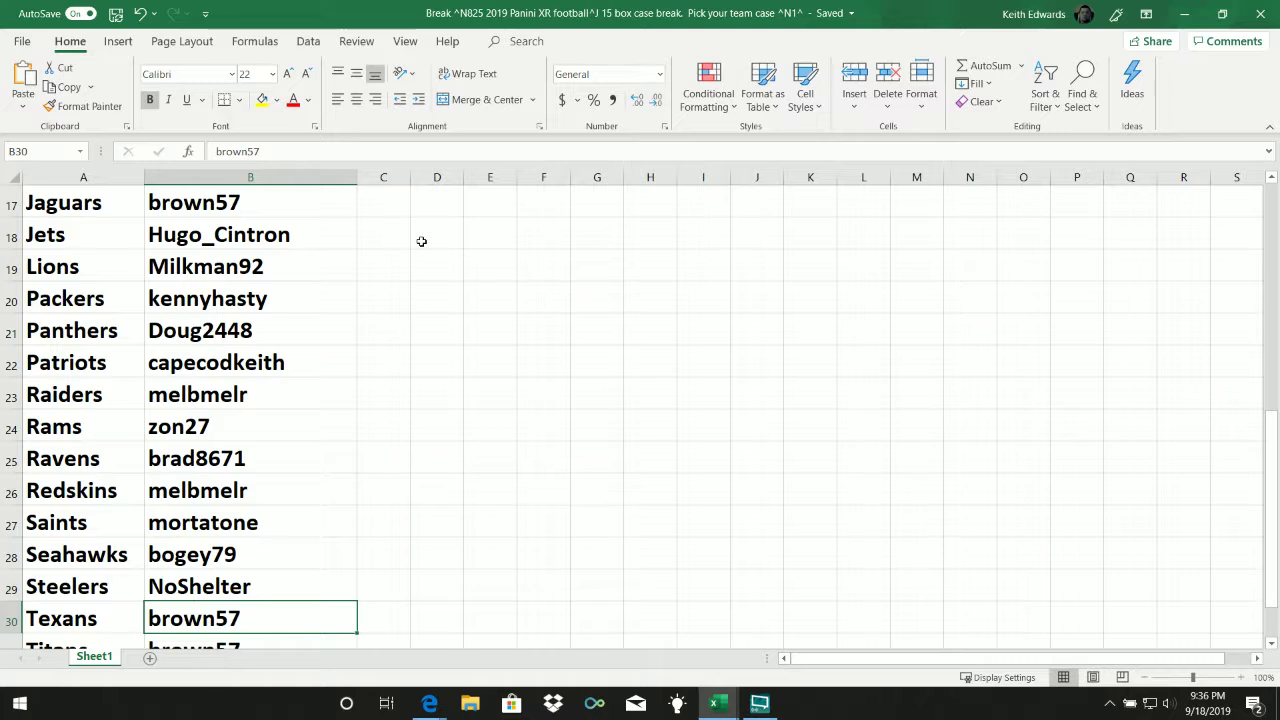
key(Down)
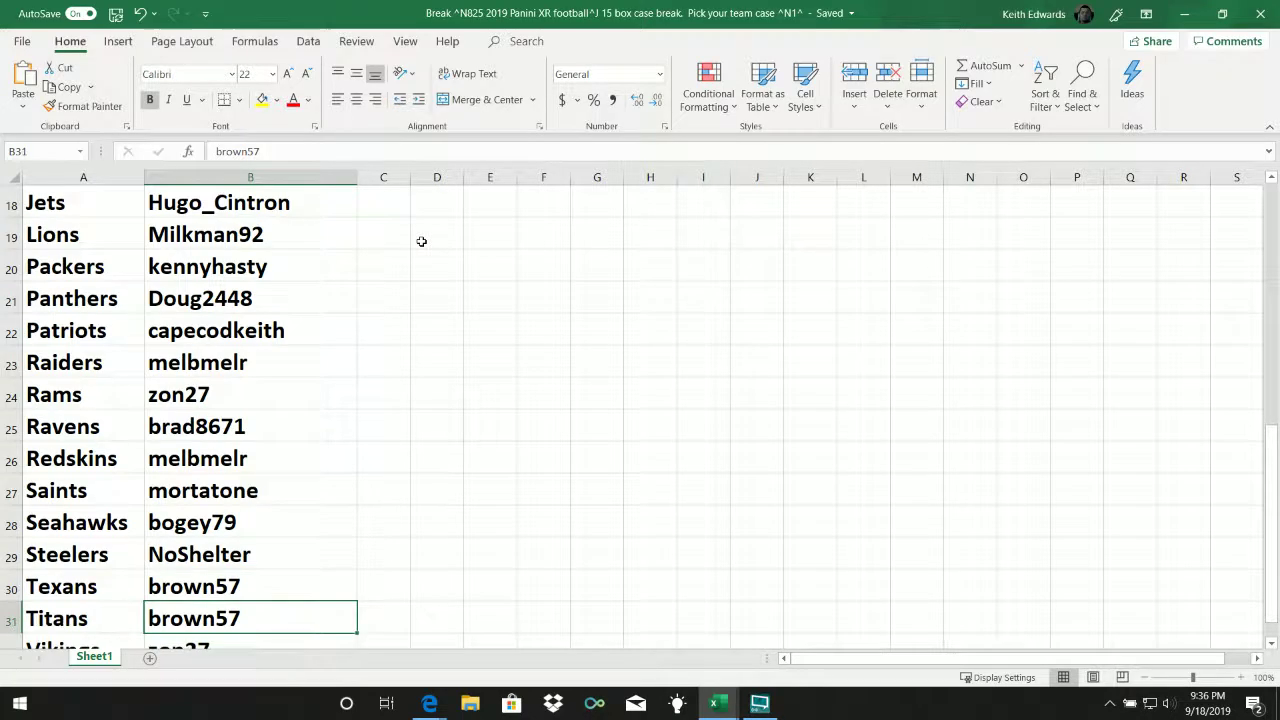
key(Down)
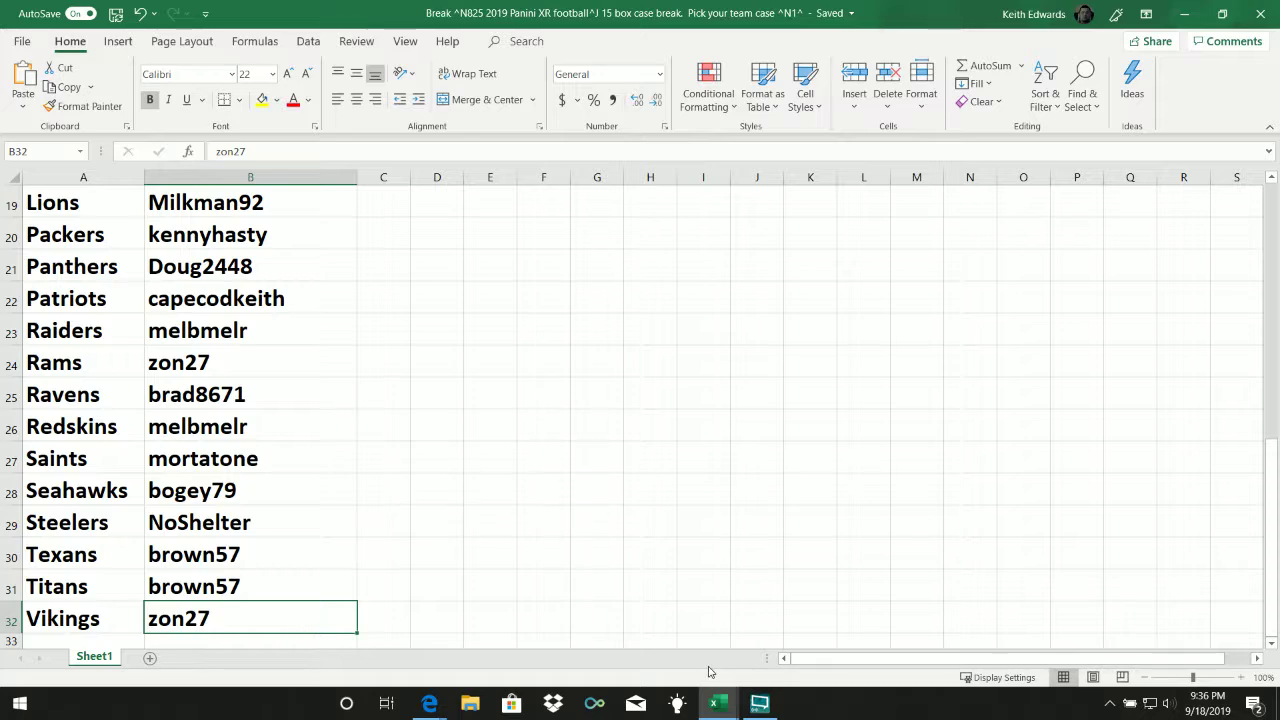
Switch to the broadcast recording program and change the scene being recorded
click(760, 704)
click(649, 559)
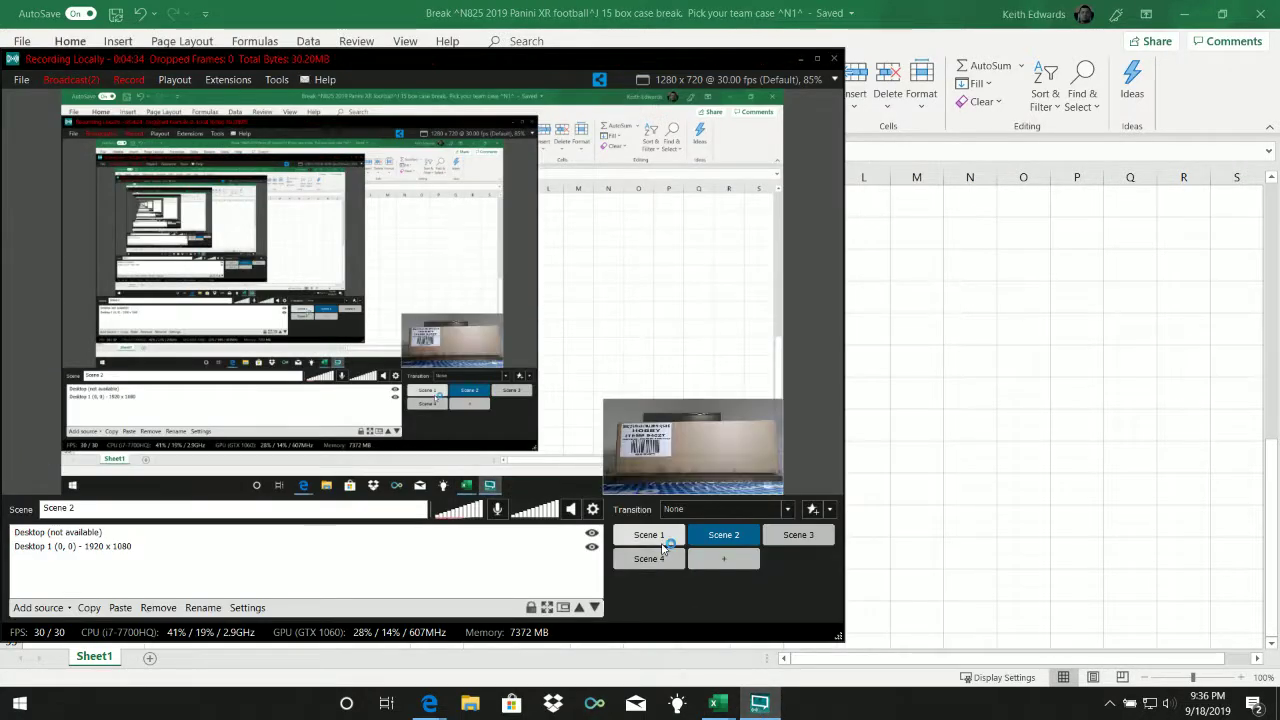